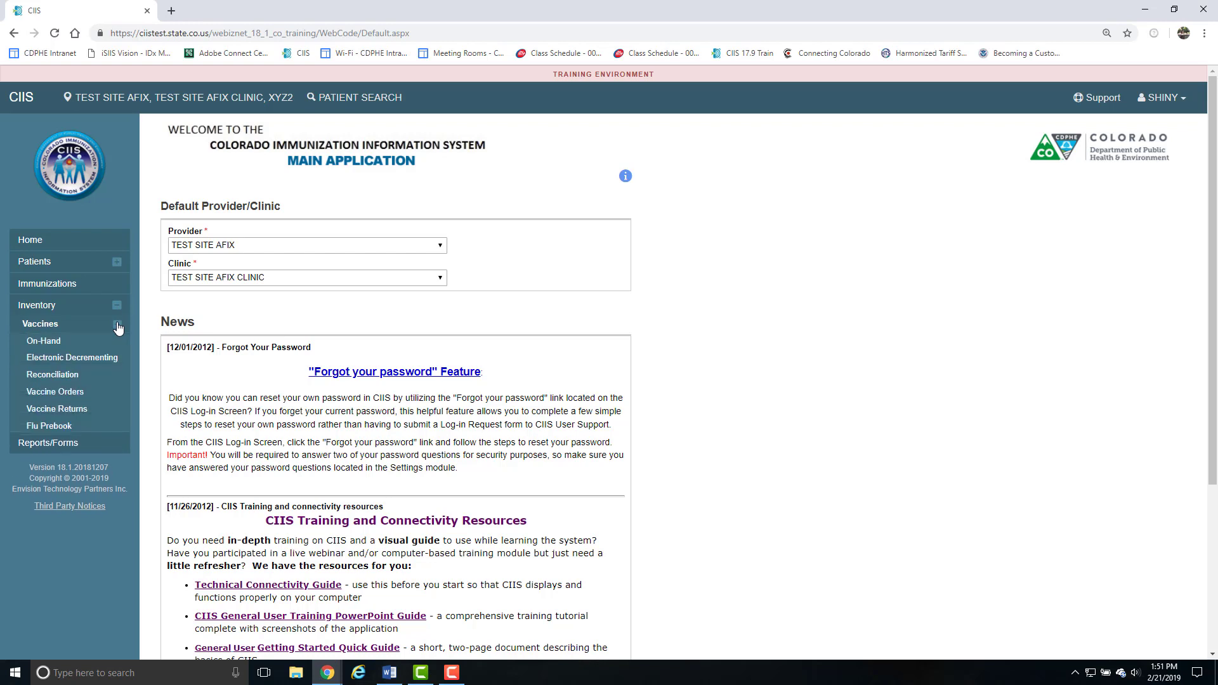
Start a new vaccine return for TEST SITE AFIX CLINIC and certify that its shipping information is correct.
{"action": "left_click", "coordinate": [100, 412]}
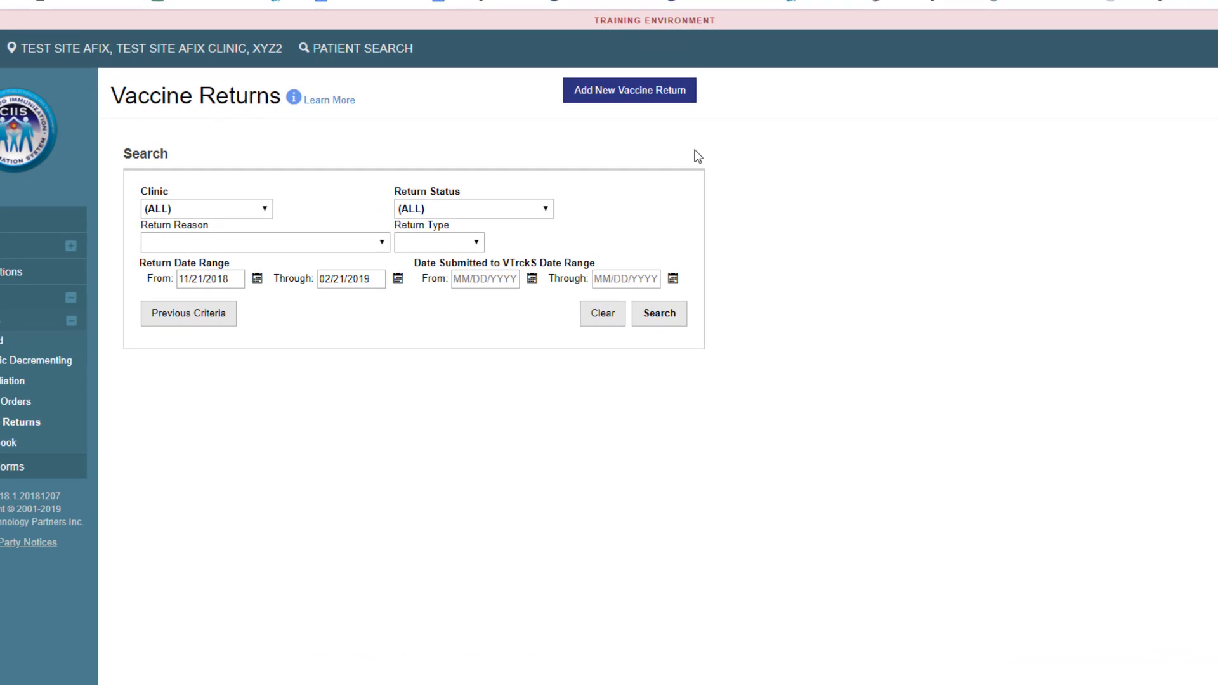
{"action": "left_click", "coordinate": [678, 102]}
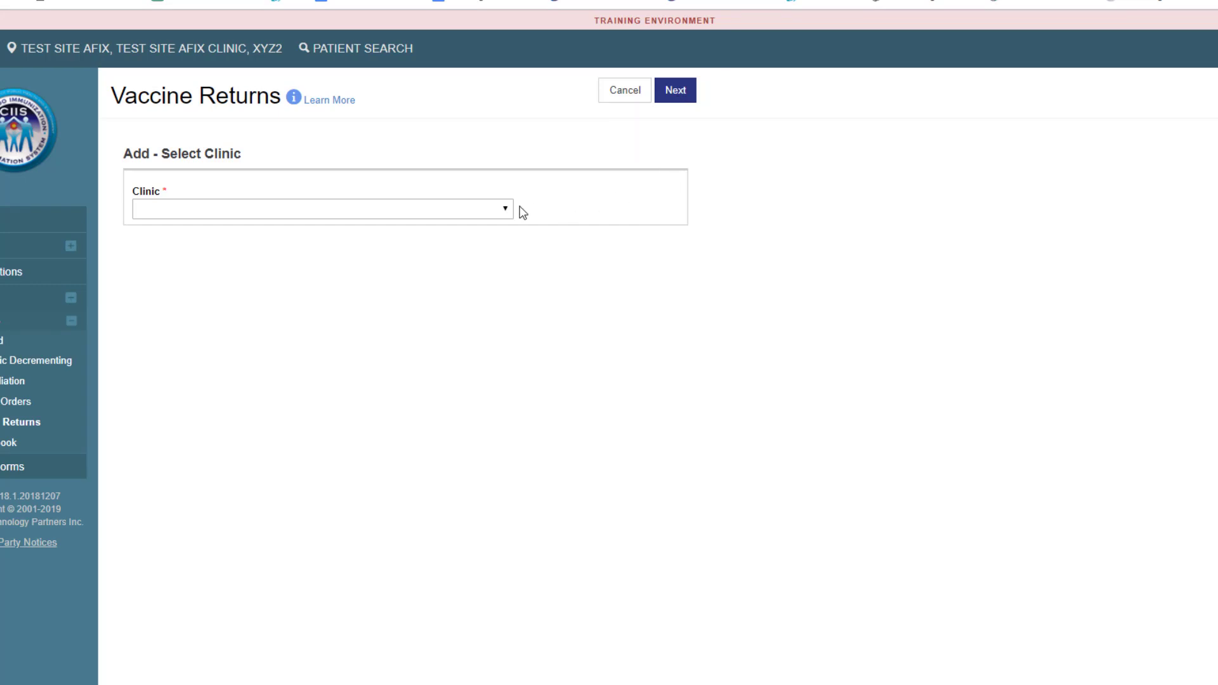
{"action": "left_click", "coordinate": [503, 209]}
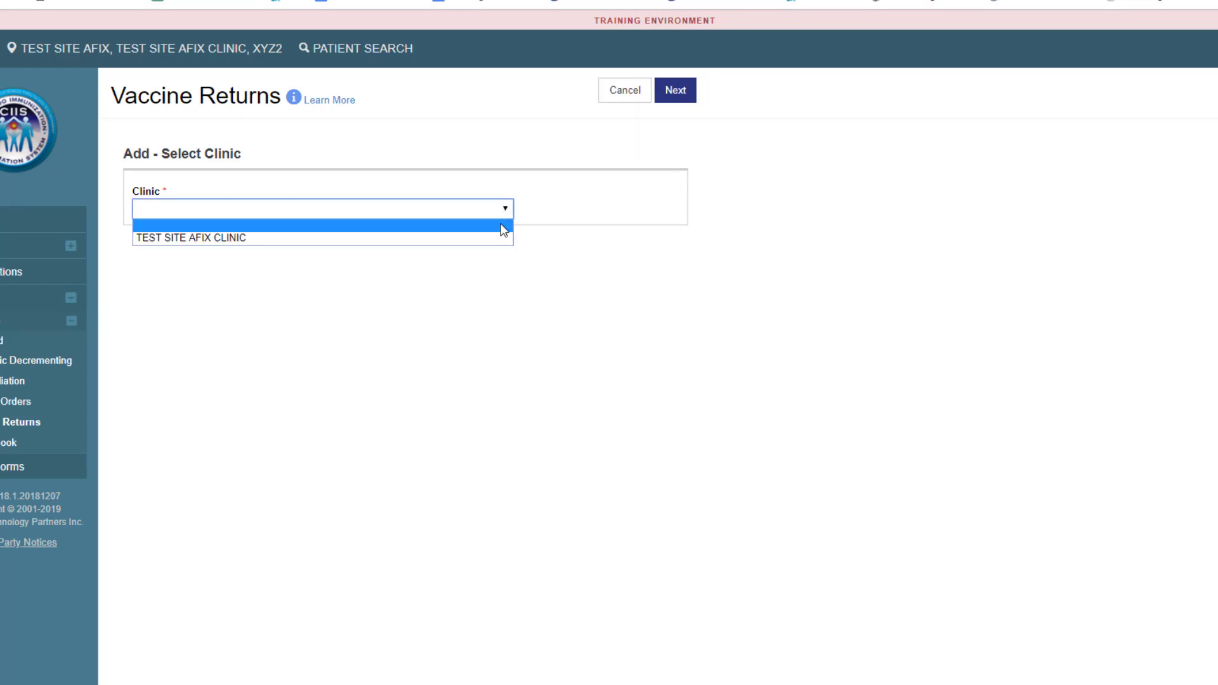
{"action": "left_click", "coordinate": [501, 238]}
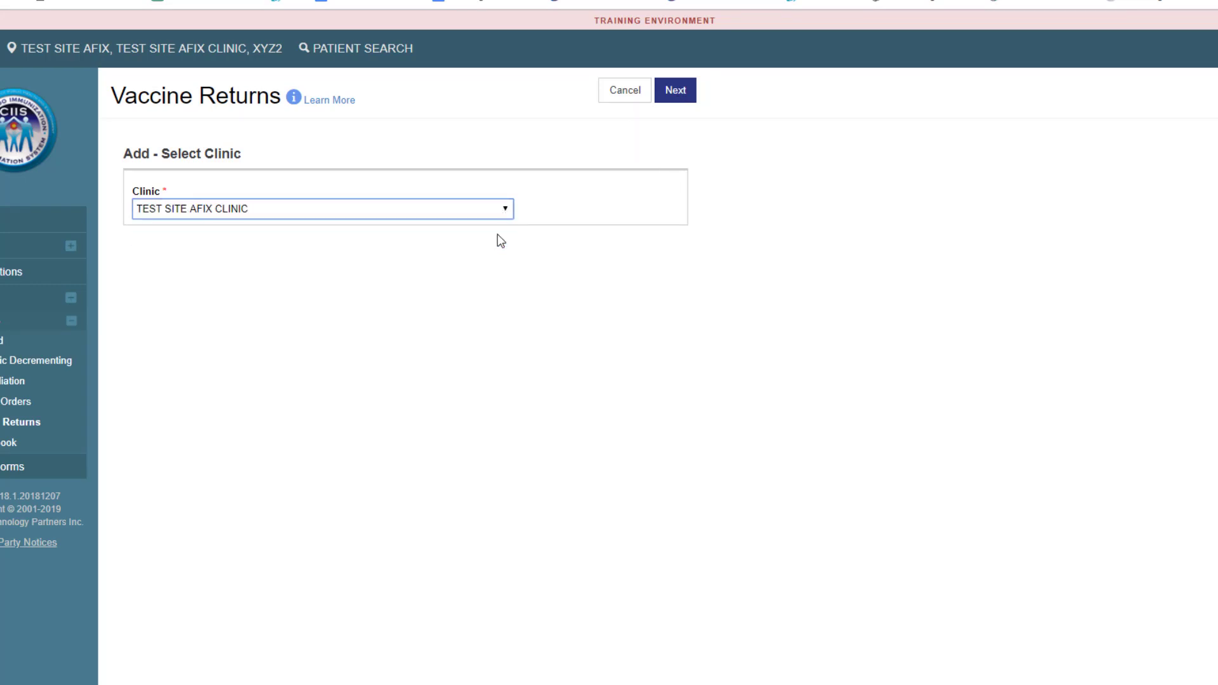
{"action": "left_click", "coordinate": [674, 97]}
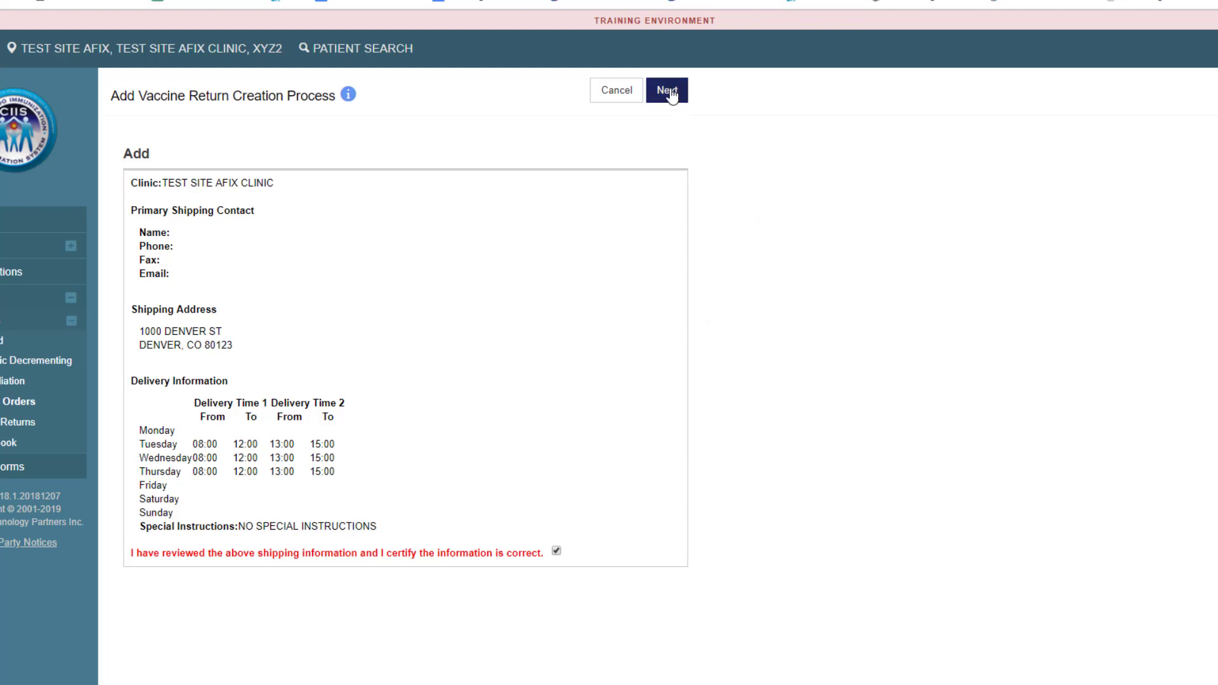
{"action": "left_click", "coordinate": [671, 94]}
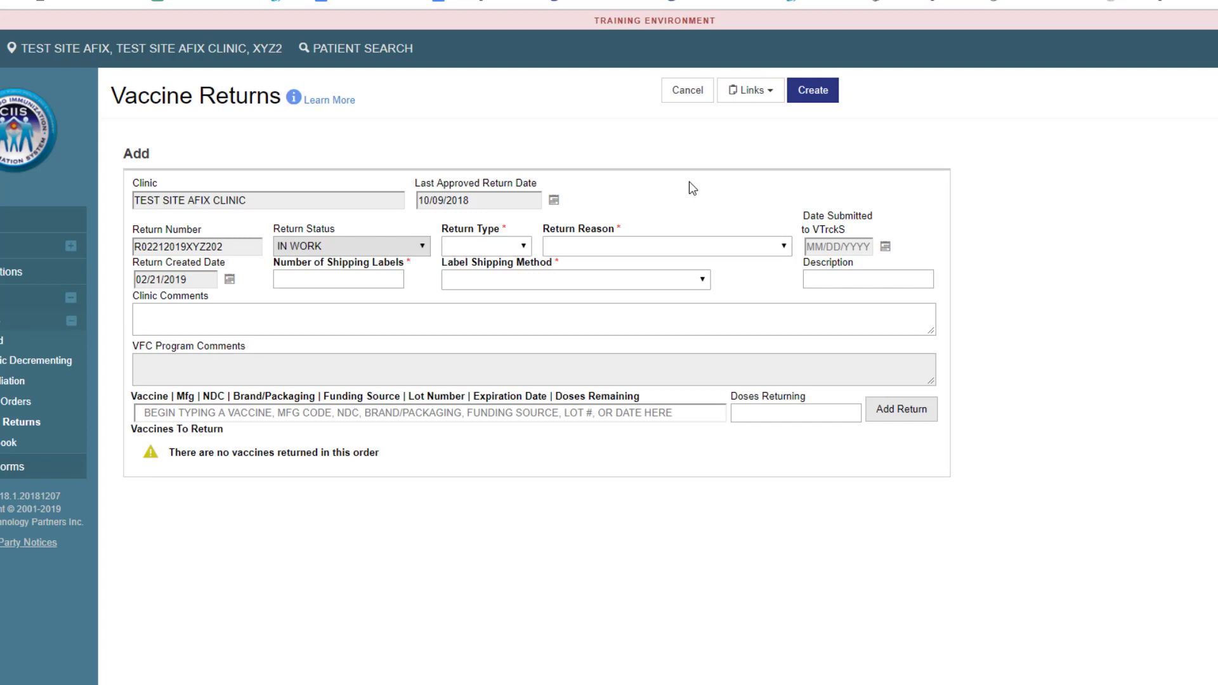
Set the return type to RETURN ONLY and the return reason to EXPIRED VACCINE.
{"action": "left_click", "coordinate": [514, 249]}
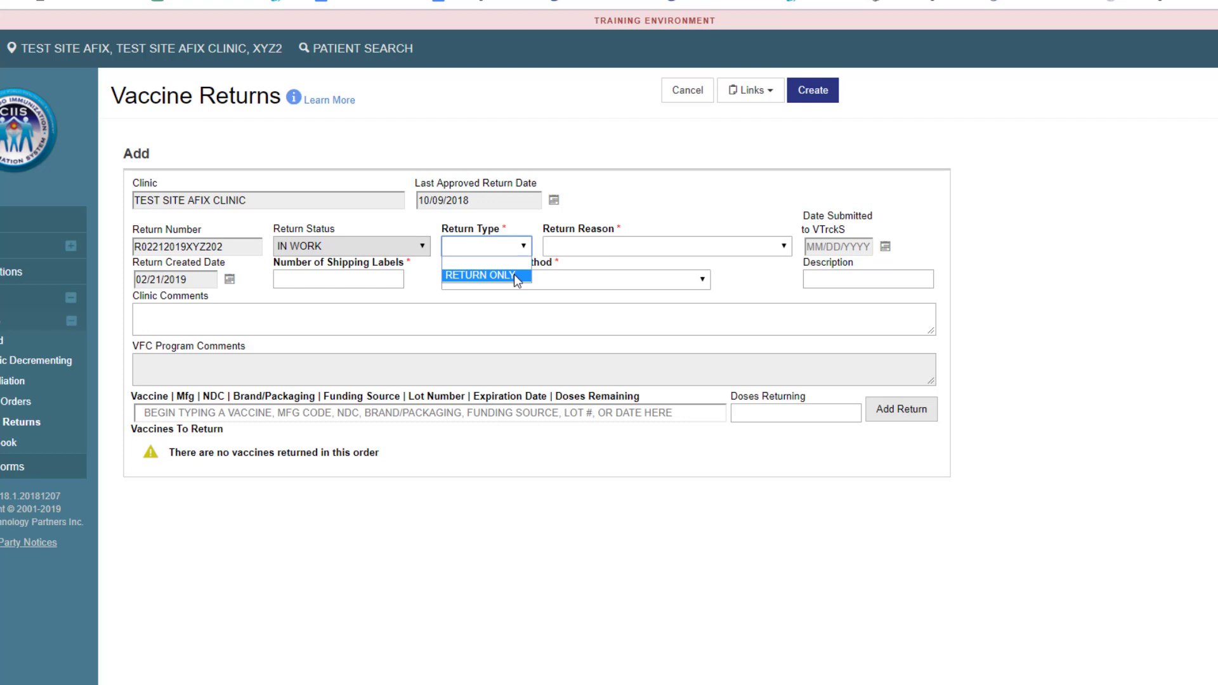
{"action": "left_click", "coordinate": [514, 274]}
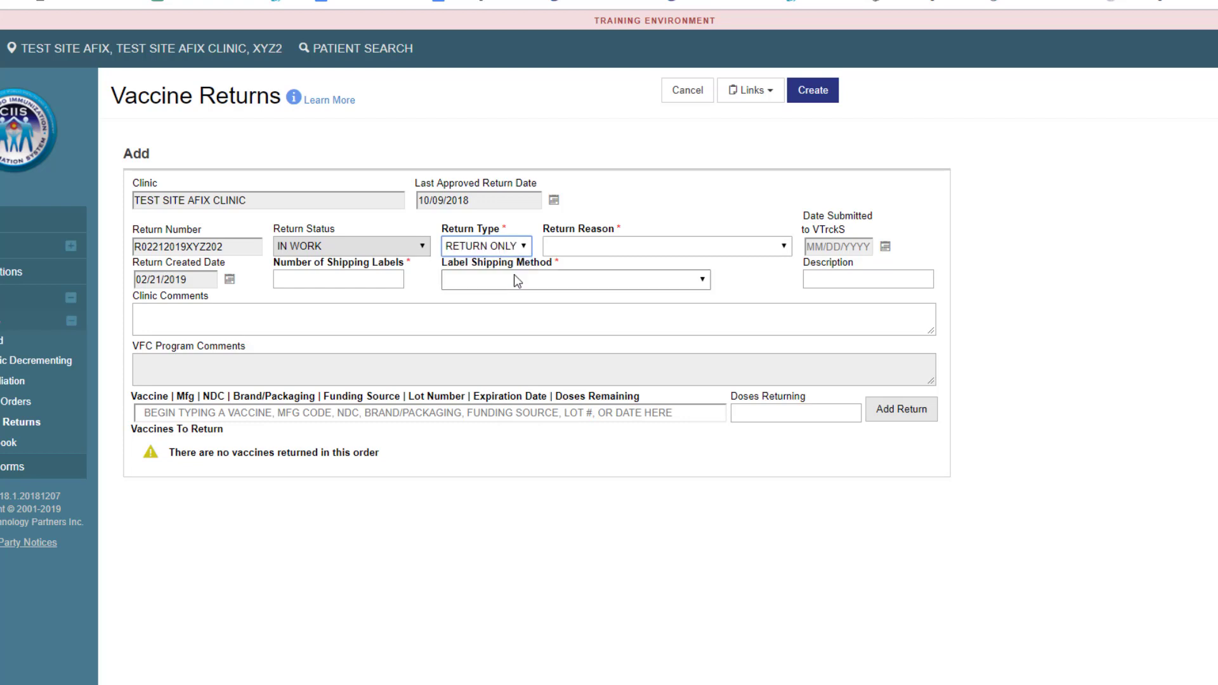
{"action": "left_click", "coordinate": [585, 247]}
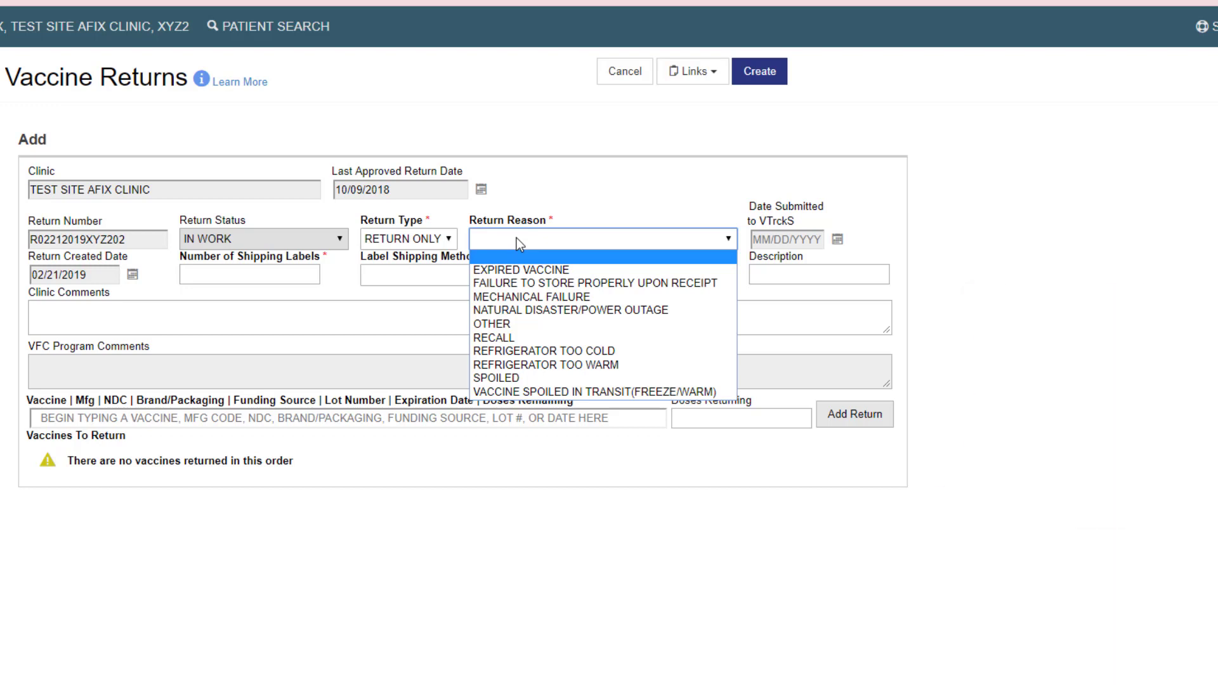
{"action": "left_click", "coordinate": [520, 270]}
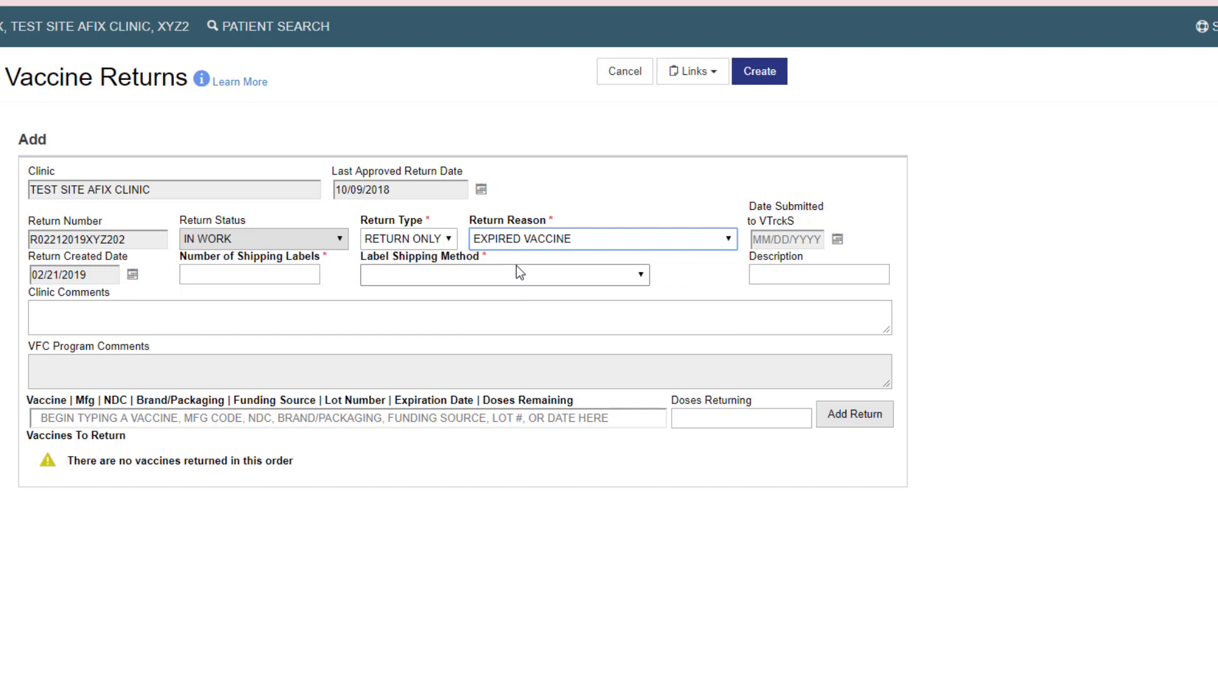
Request 1 shipping label emailed to the provider email stored in VTrckS and enter the clinic comment "ADD ADDITIONAL DETAILS ABOUT RETURN HERE.".
{"action": "left_click", "coordinate": [277, 278]}
{"action": "type", "text": "1"}
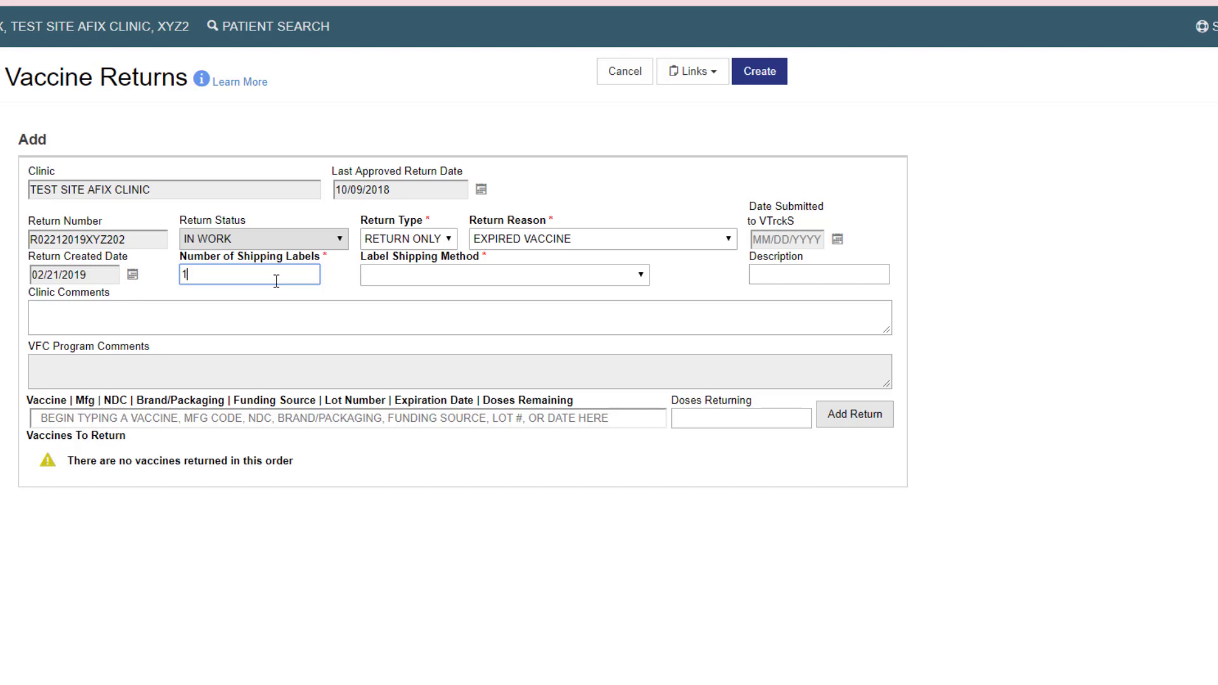
{"action": "left_click", "coordinate": [377, 276]}
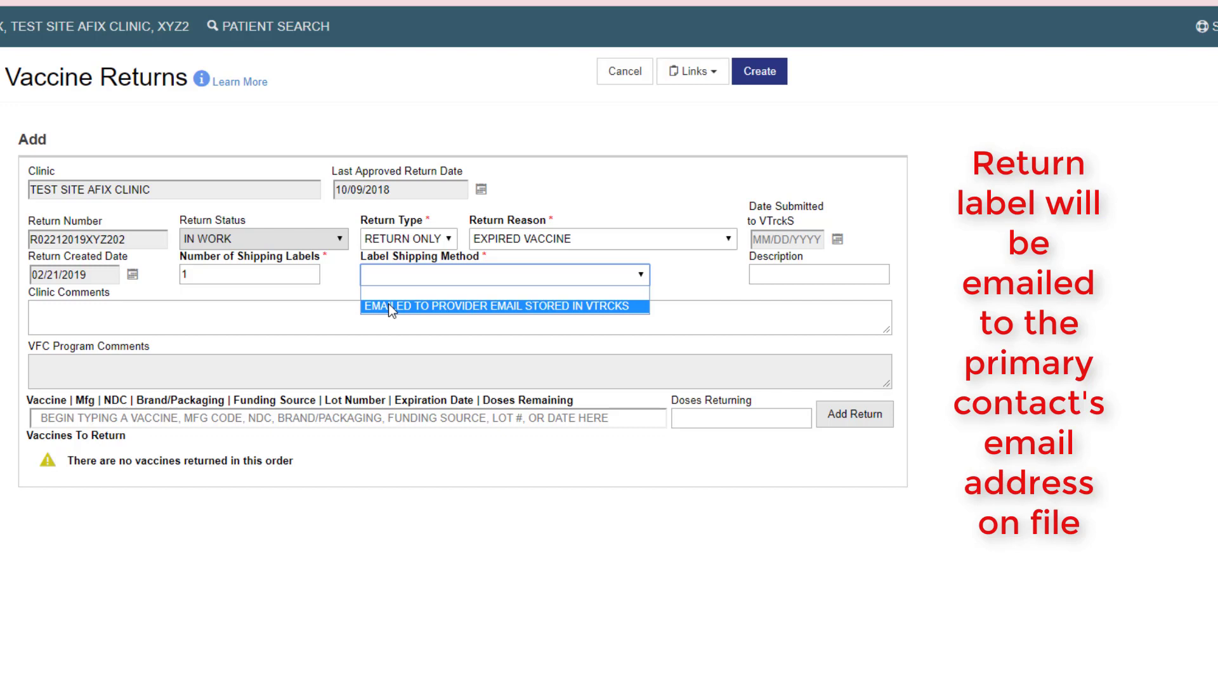
{"action": "left_click", "coordinate": [389, 305]}
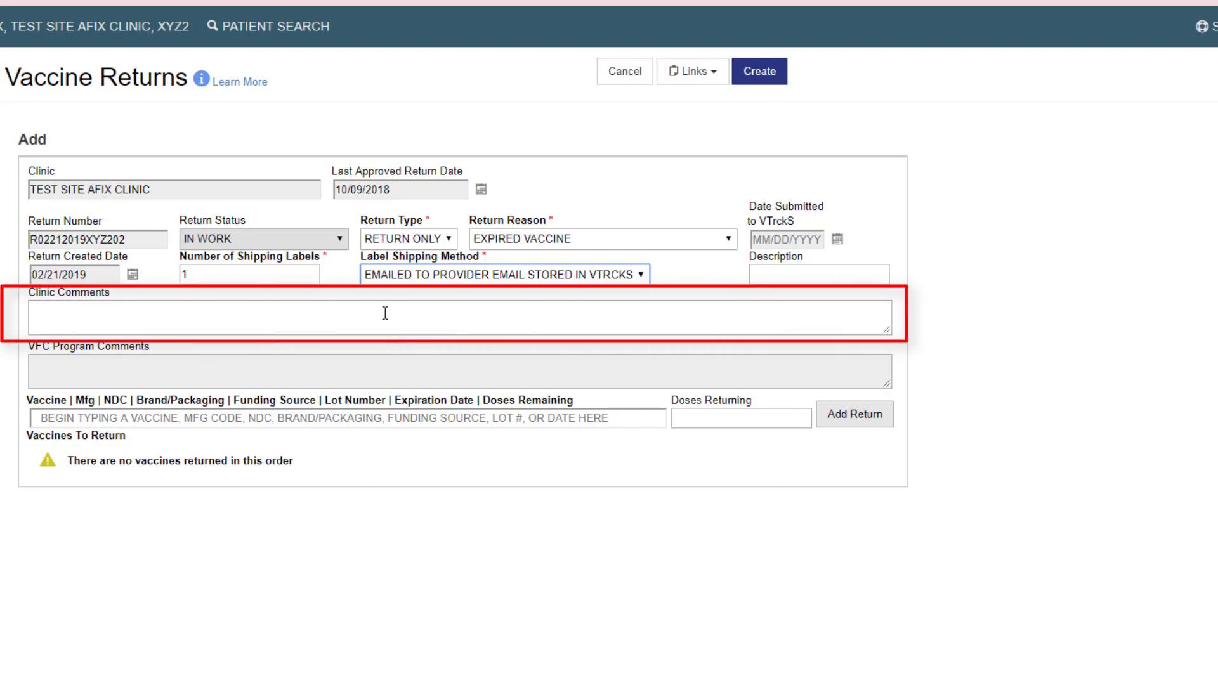
{"action": "left_click", "coordinate": [385, 313]}
{"action": "type", "text": "ADD ADDITIONAL DETAILS ABOUT RETURN HERE."}
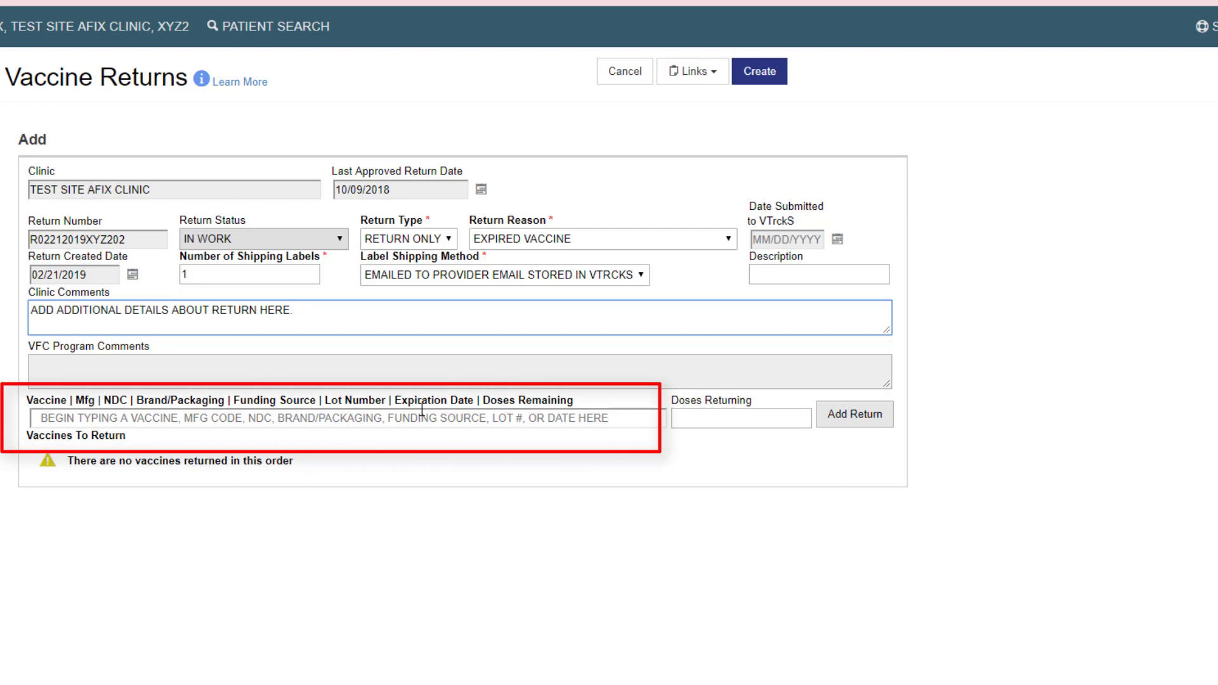
Add 1 dose of VAR (Varivax), VFC lot KRMC2 expiring 12/27/2018, to the vaccines to return.
{"action": "left_click", "coordinate": [422, 412]}
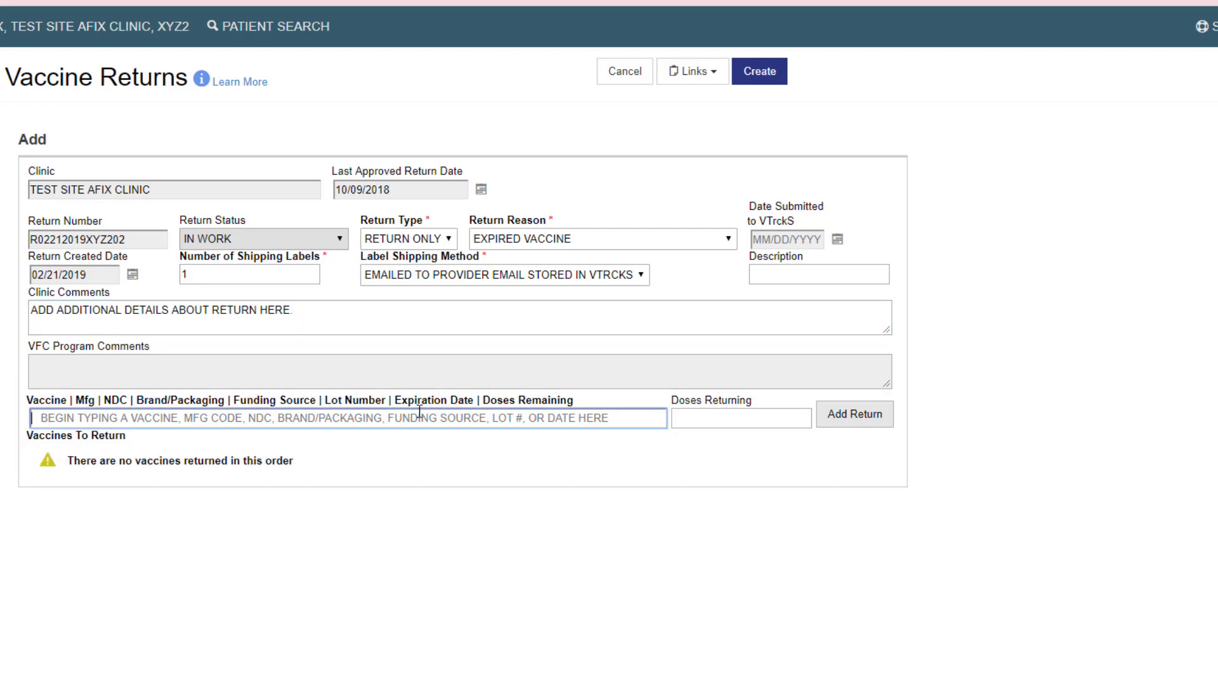
{"action": "type", "text": "VAR"}
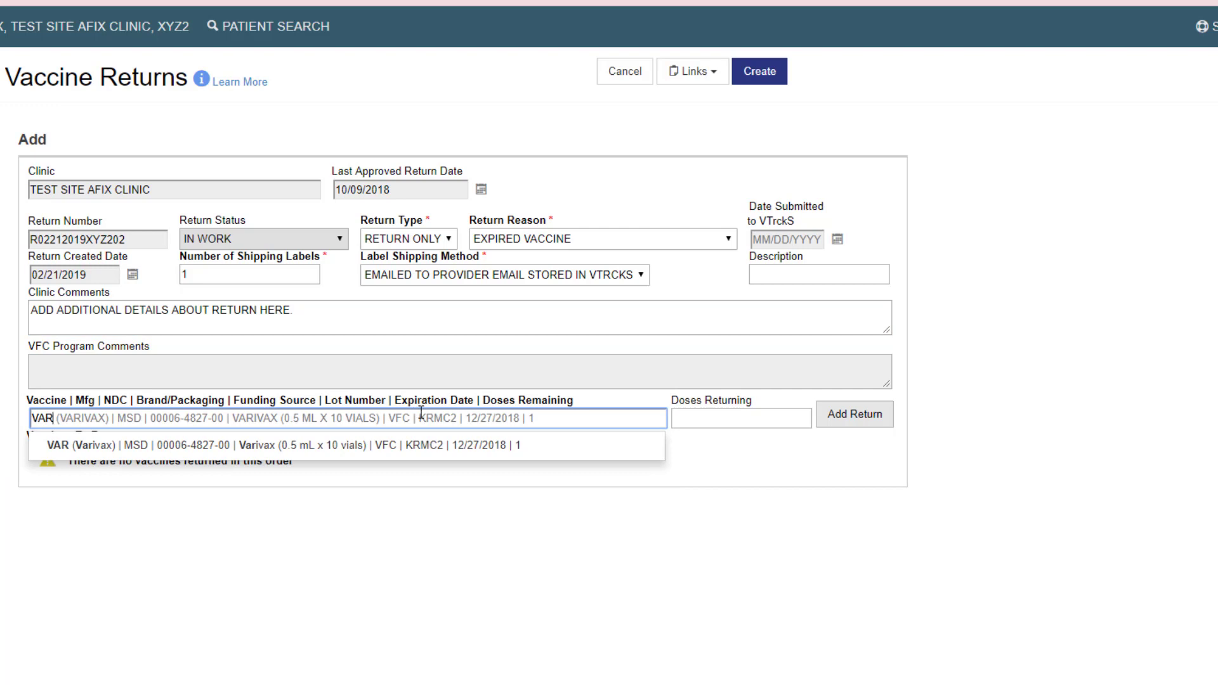
{"action": "left_click", "coordinate": [422, 448]}
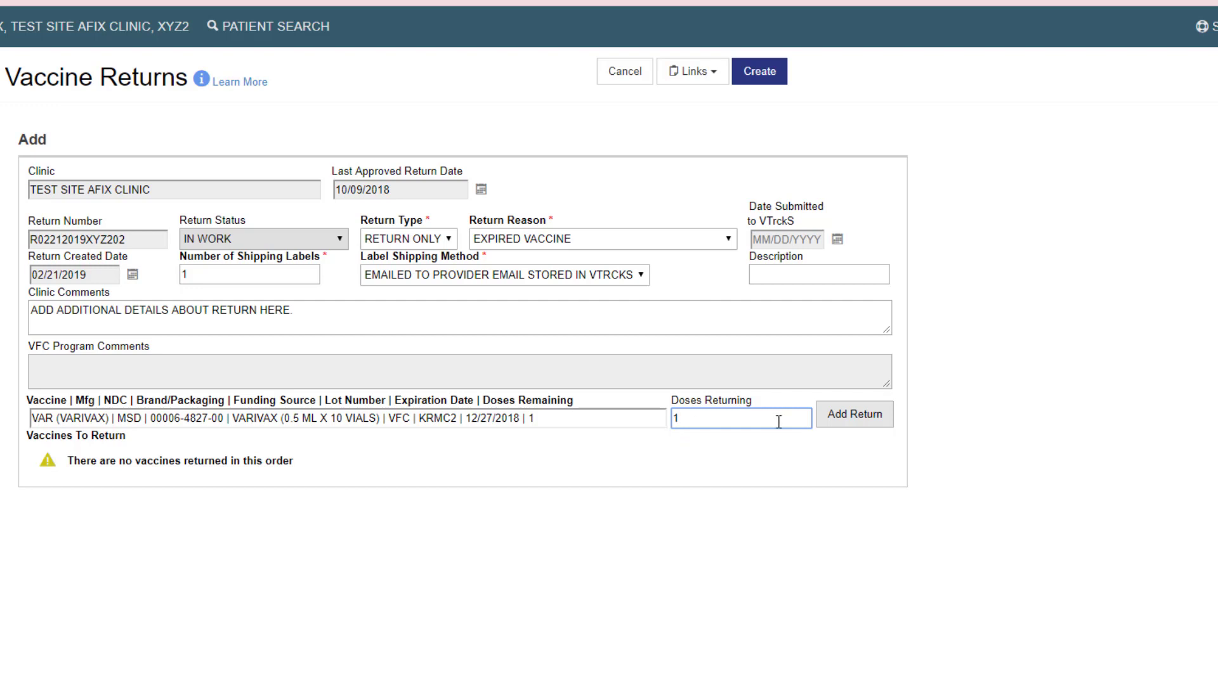
{"action": "left_click", "coordinate": [870, 426]}
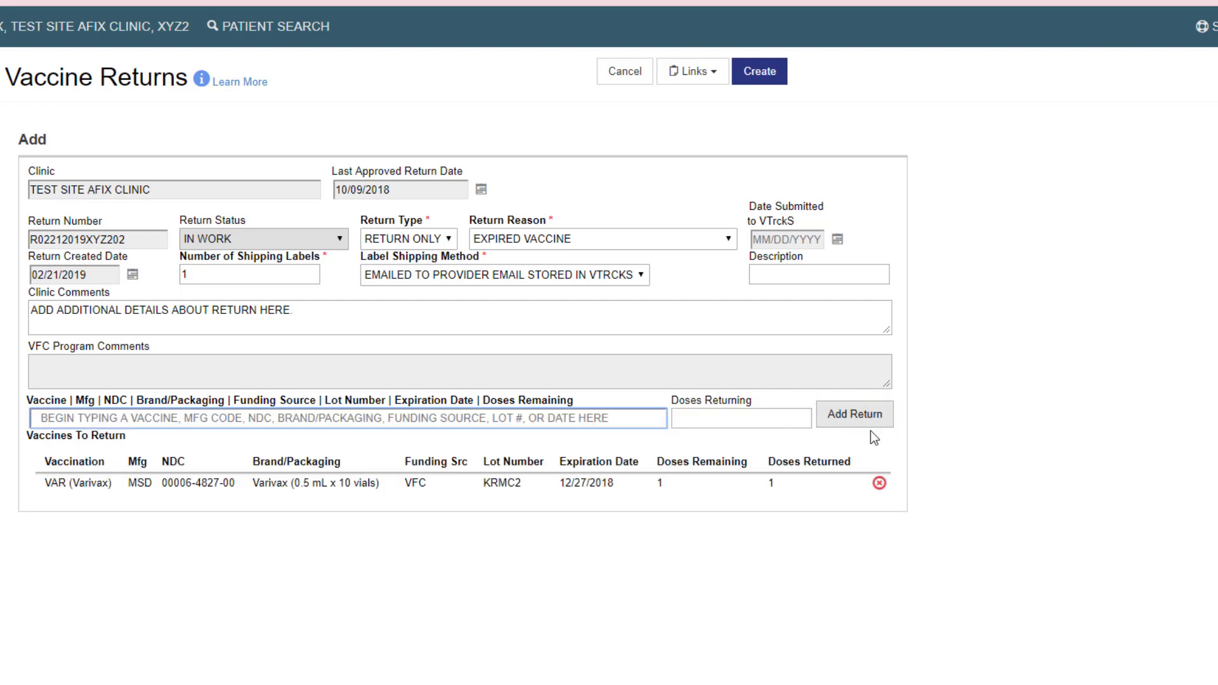
Create the expired-vaccine return record and submit it to the VFC Program.
{"action": "left_click", "coordinate": [780, 92]}
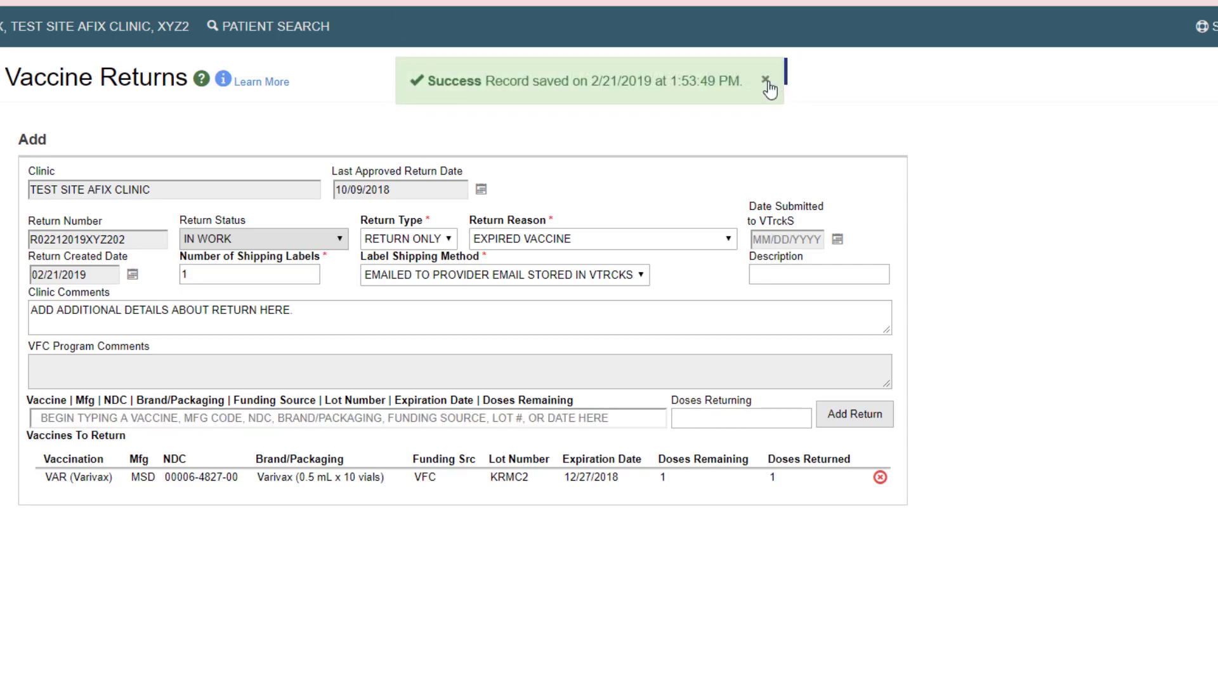
{"action": "left_click", "coordinate": [767, 81]}
{"action": "left_click", "coordinate": [777, 78]}
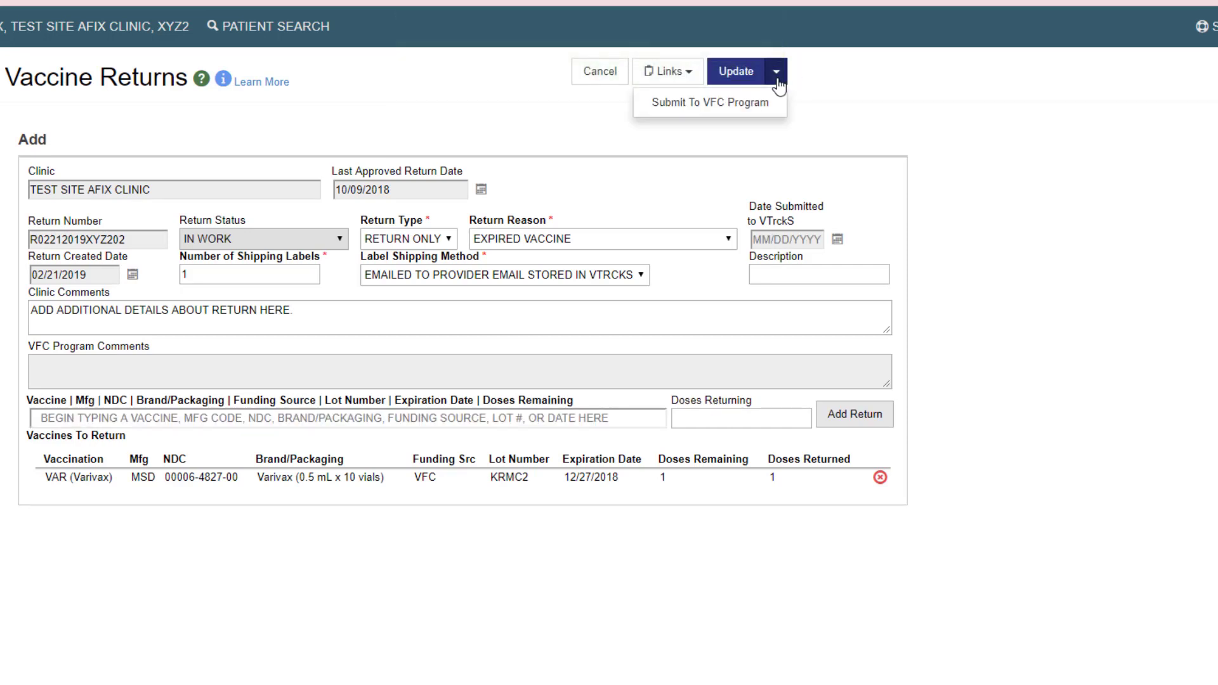
{"action": "left_click", "coordinate": [759, 113]}
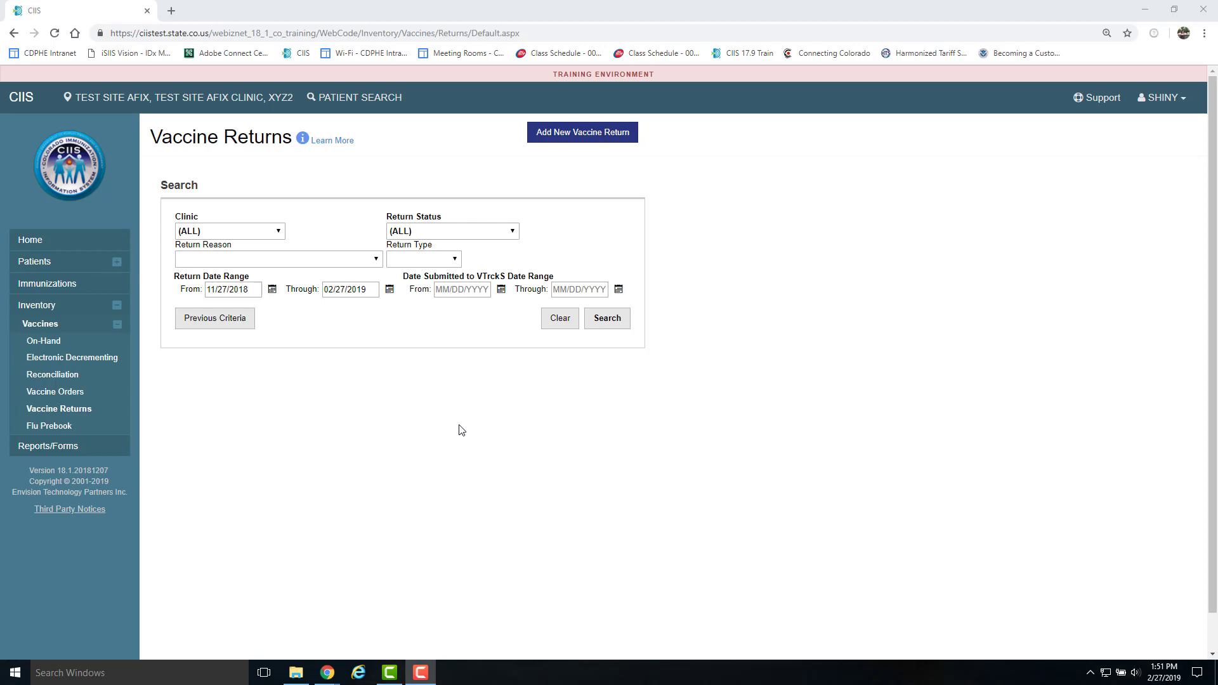
Search the vaccine returns, submit the in-work mechanical failure return to the VFC Program, and leave its record.
{"action": "left_click", "coordinate": [603, 330]}
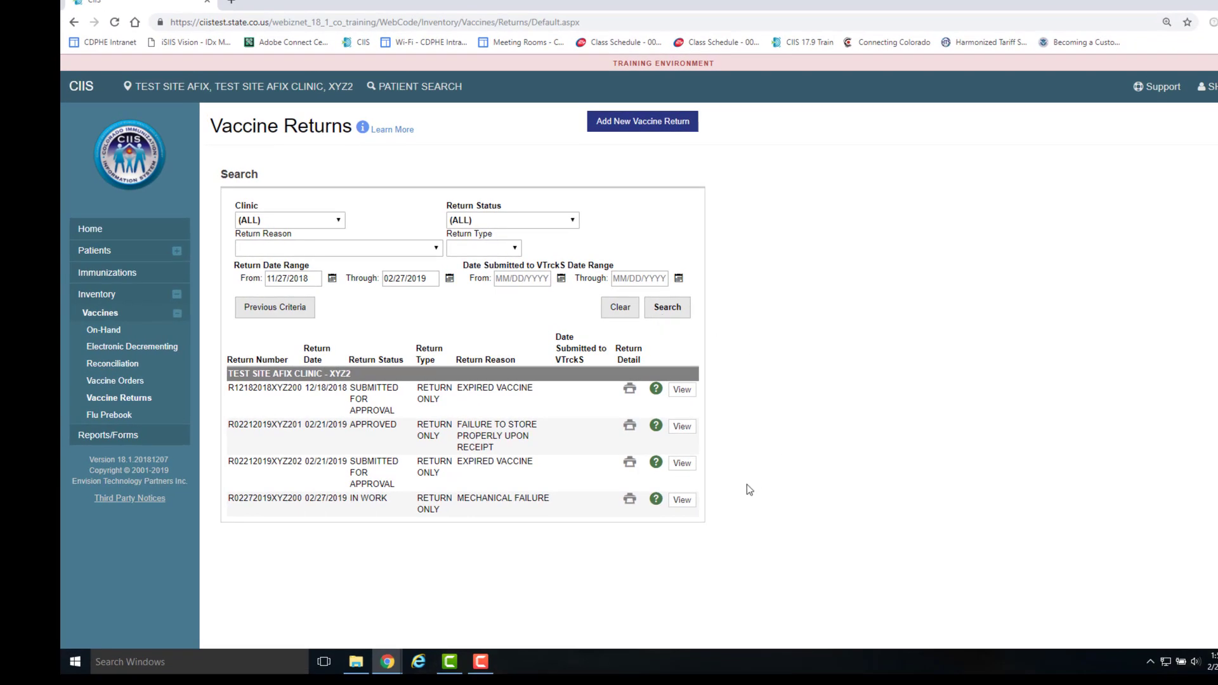
{"action": "left_click", "coordinate": [683, 500]}
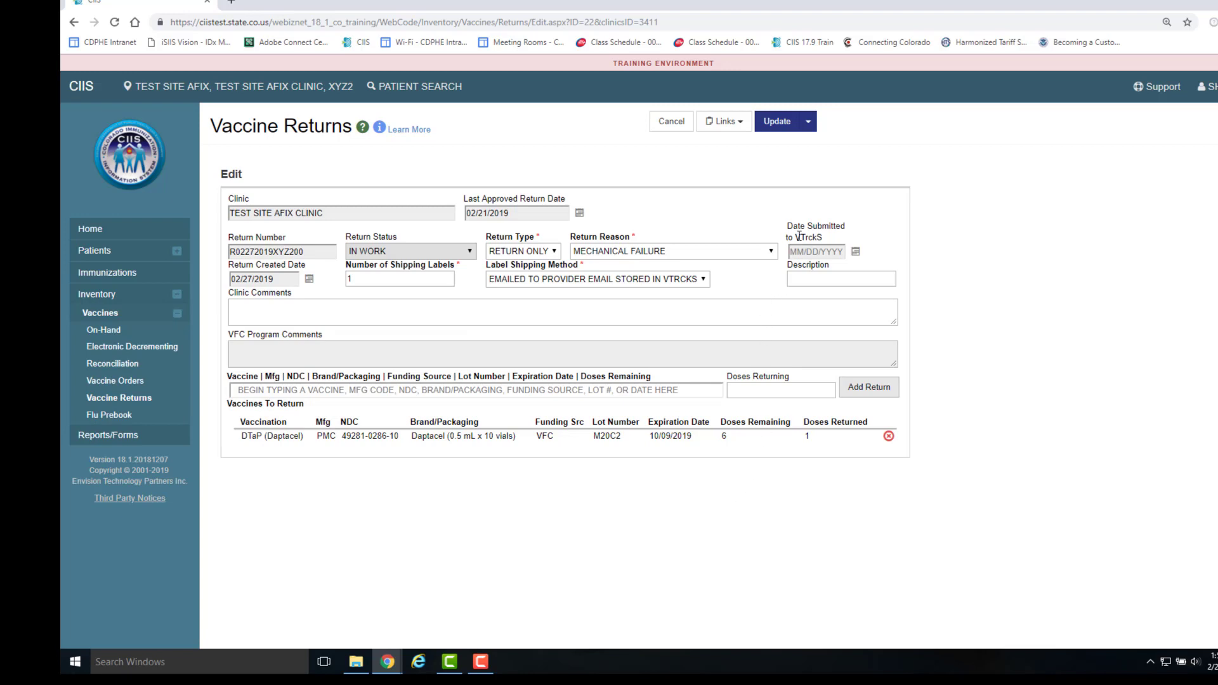
{"action": "left_click", "coordinate": [813, 131]}
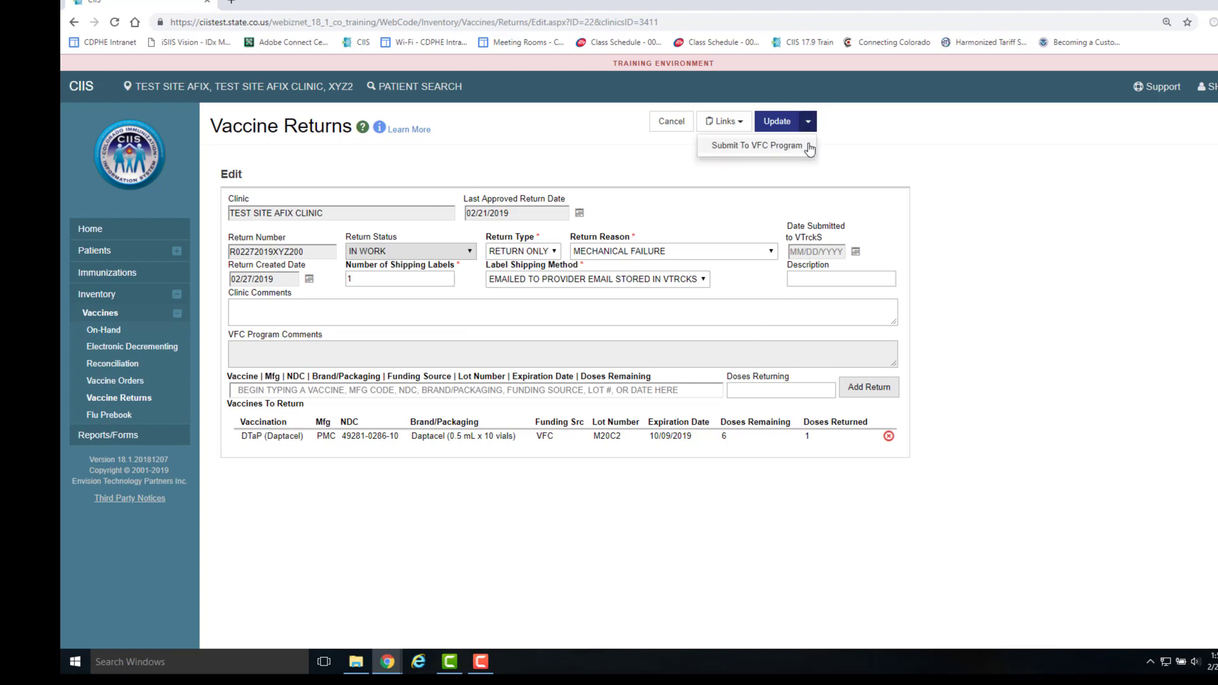
{"action": "left_click", "coordinate": [756, 145]}
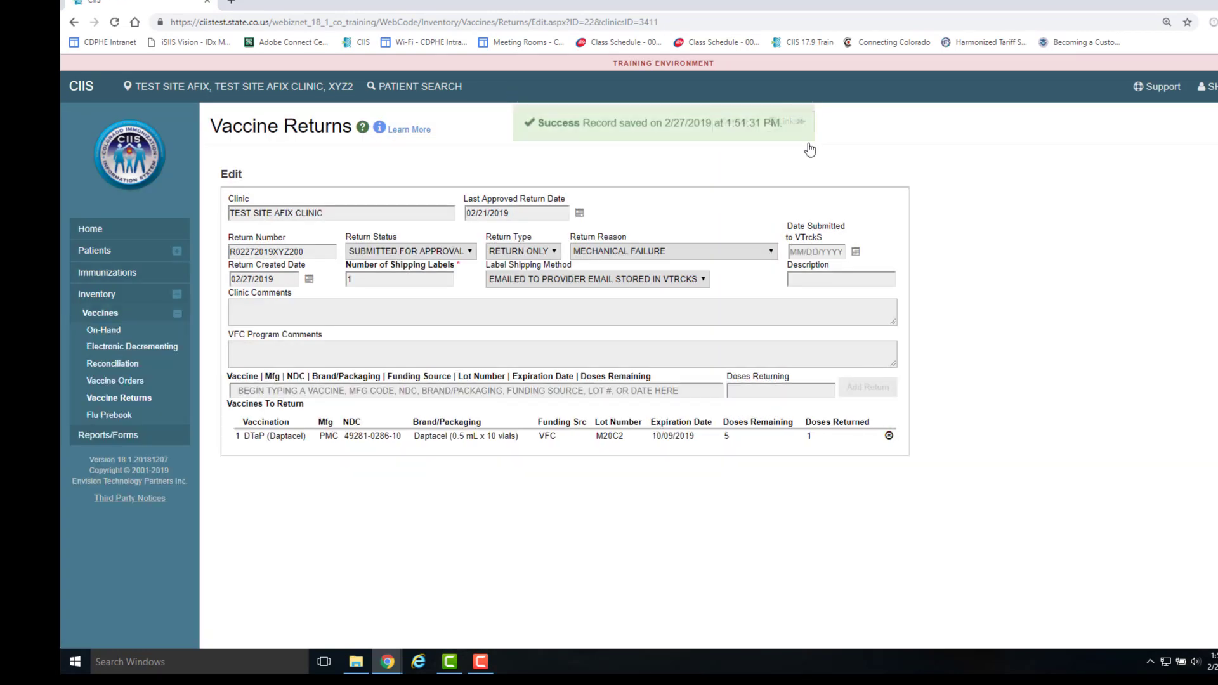
{"action": "left_click", "coordinate": [800, 130]}
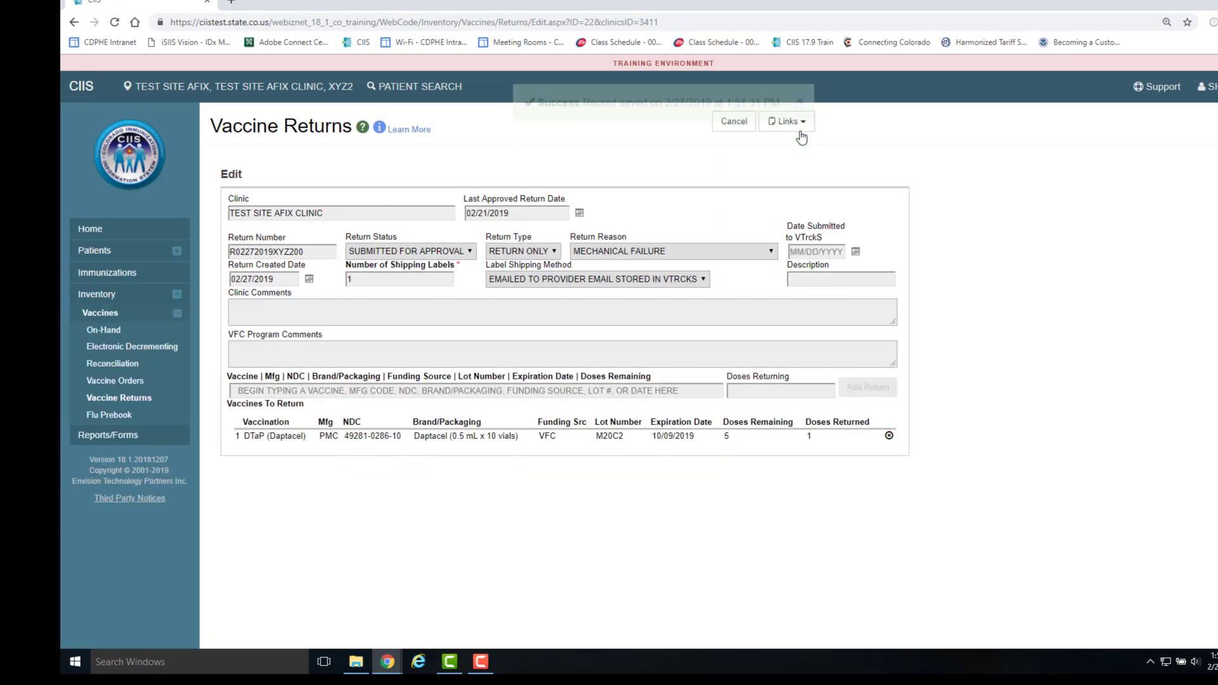
{"action": "left_click", "coordinate": [752, 130]}
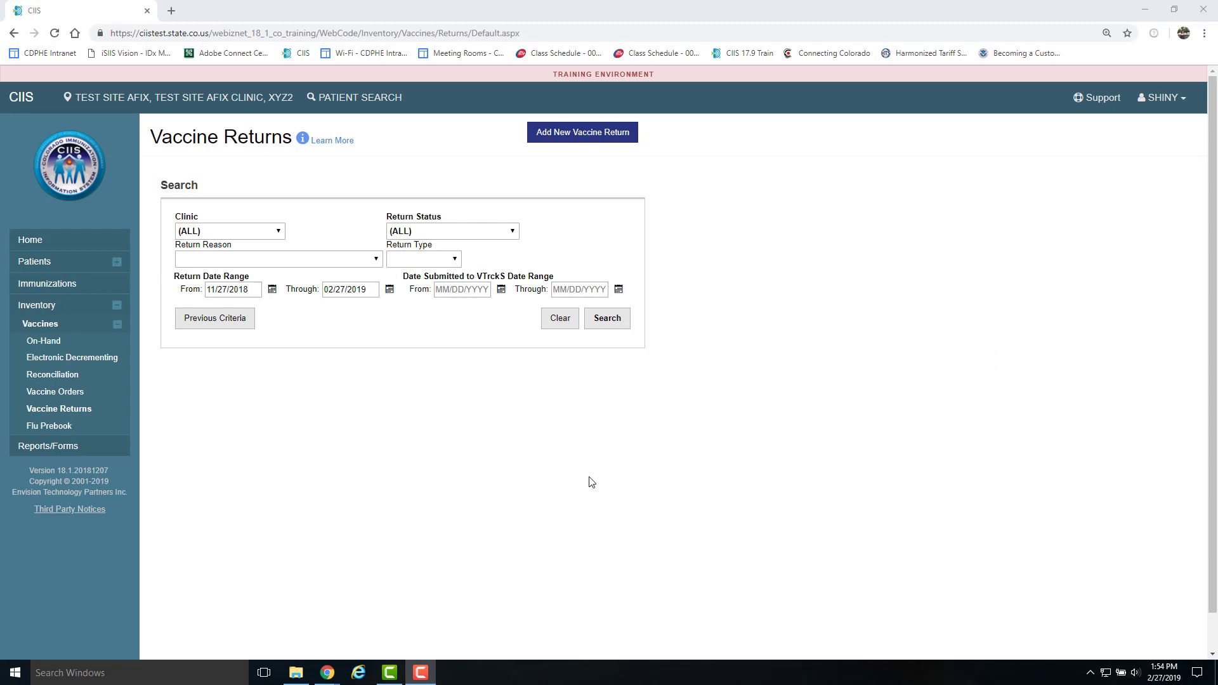
Search the vaccine returns again and delete the rejected mechanical failure return, confirming the deletion.
{"action": "left_click", "coordinate": [625, 326]}
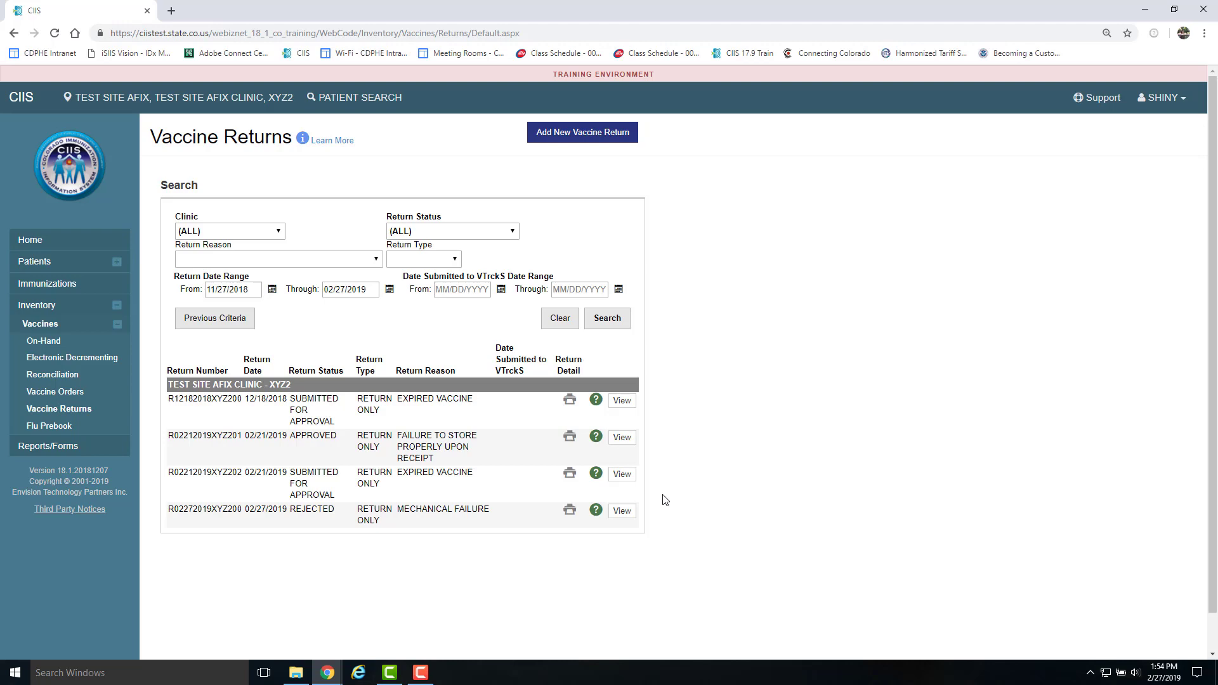
{"action": "left_click", "coordinate": [622, 512]}
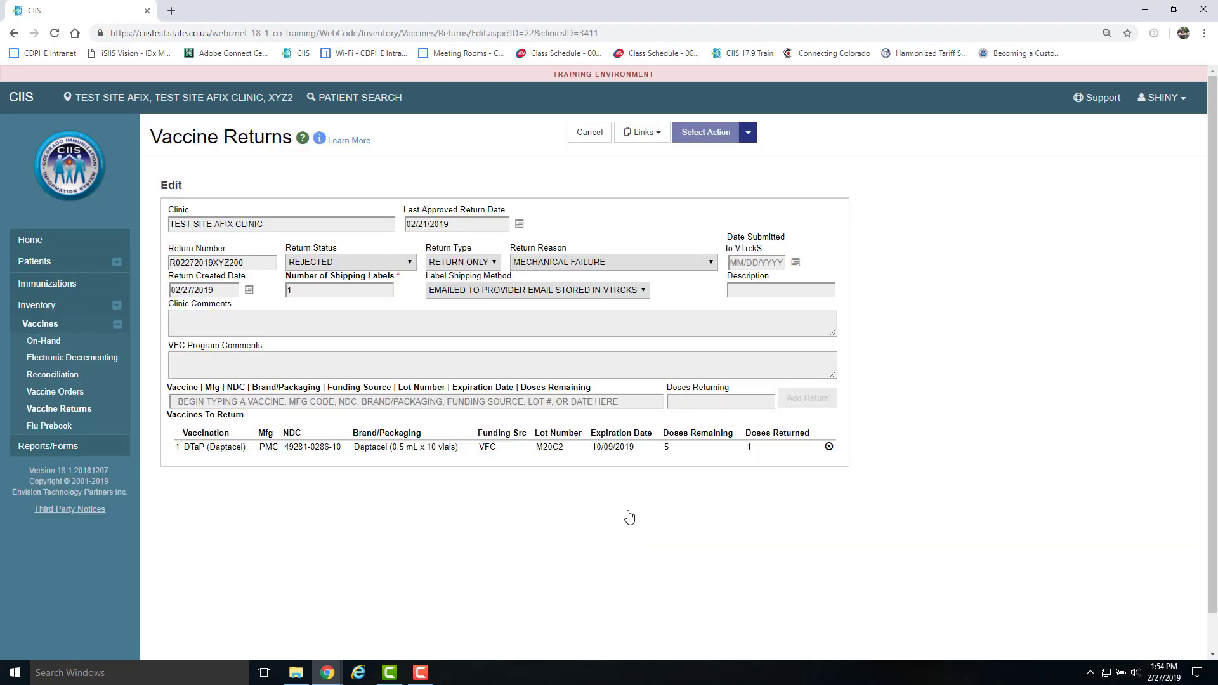
{"action": "left_click", "coordinate": [747, 143]}
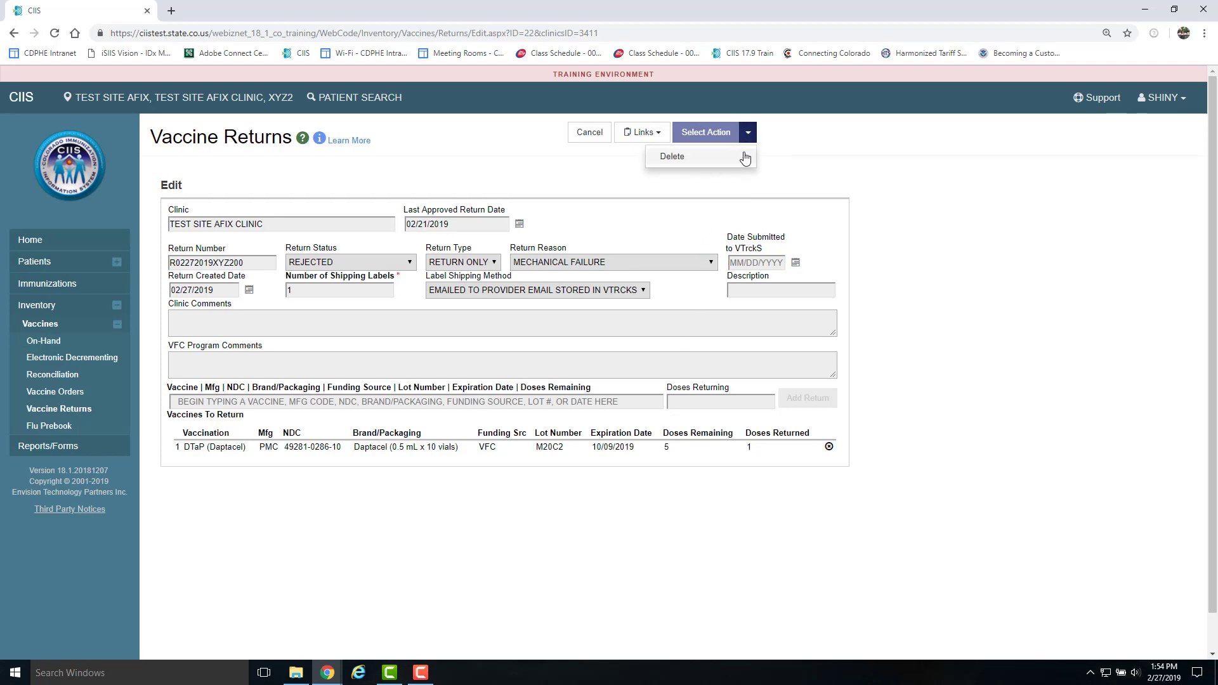
{"action": "left_click", "coordinate": [745, 158]}
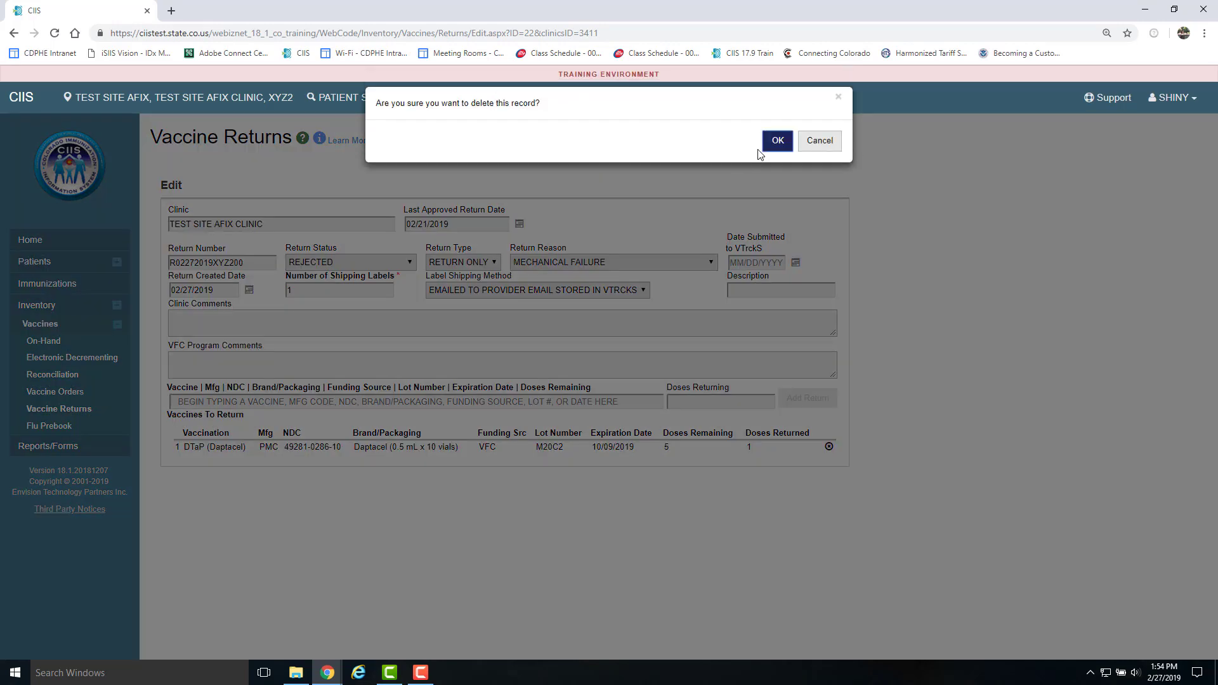
{"action": "left_click", "coordinate": [767, 143]}
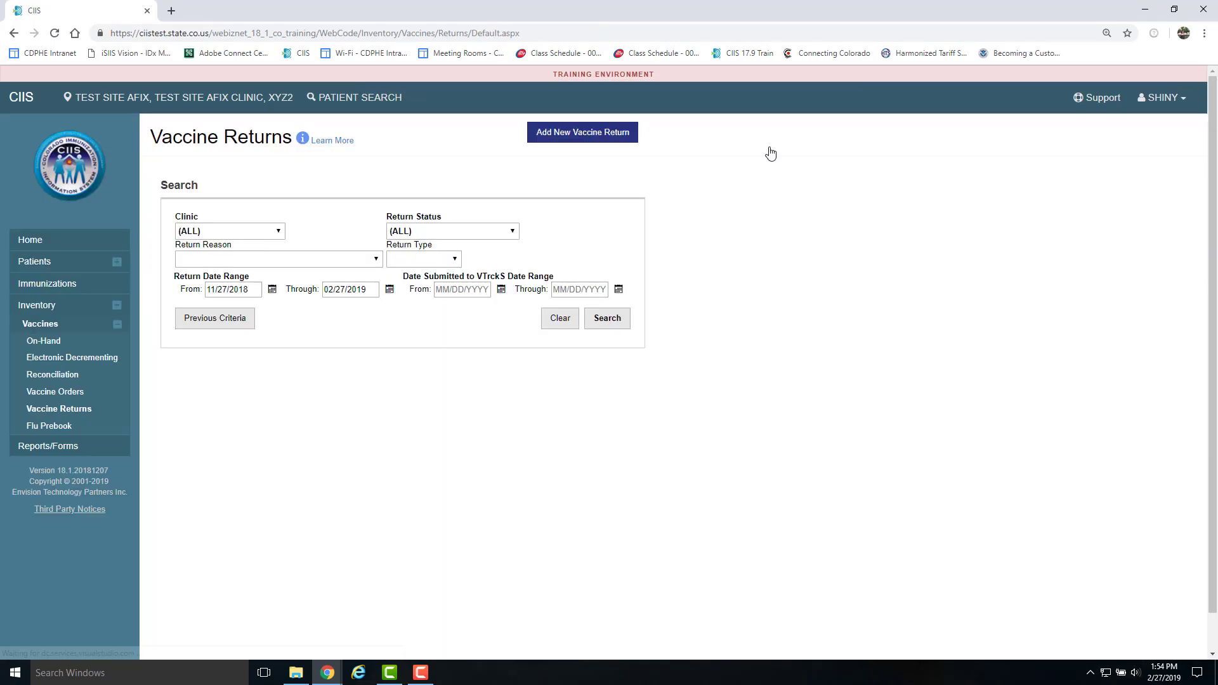